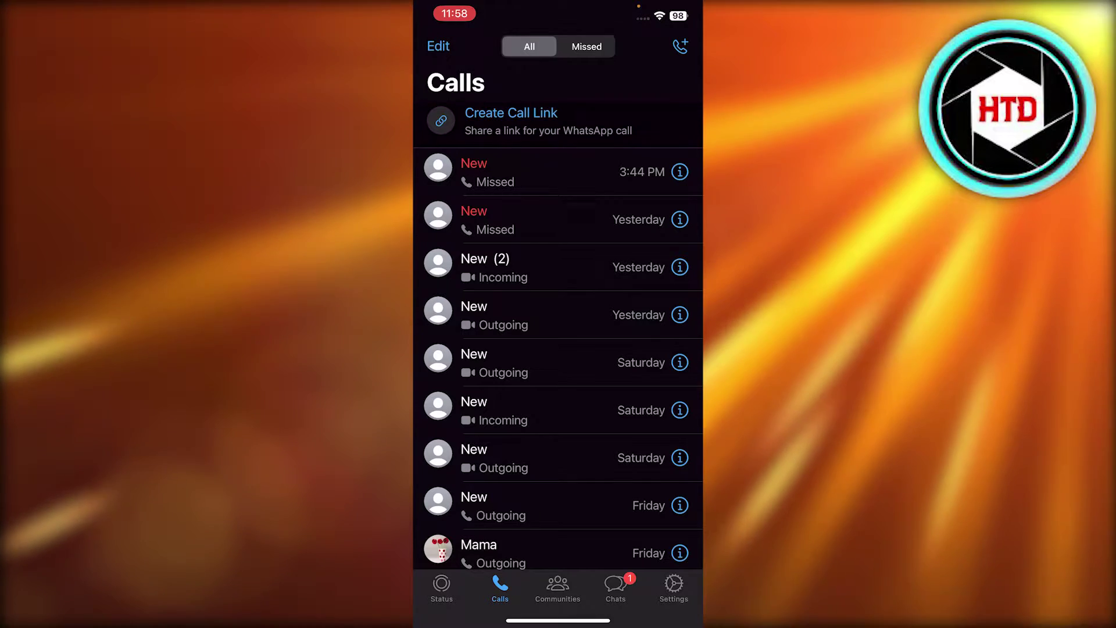
left_click(512, 121)
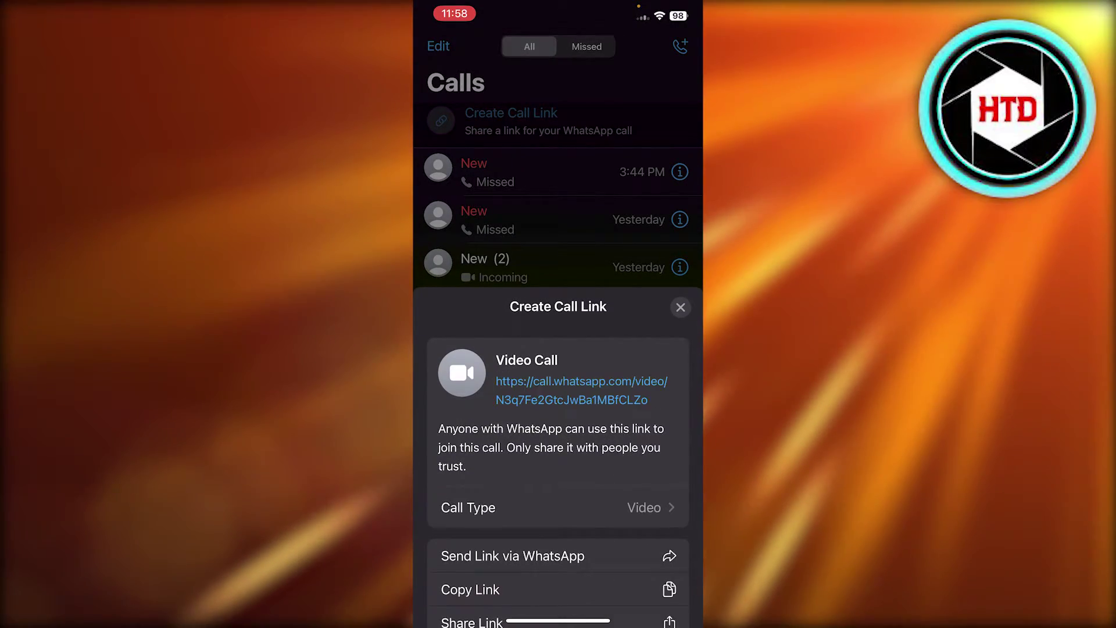
left_click_drag(558, 231, 558, 61)
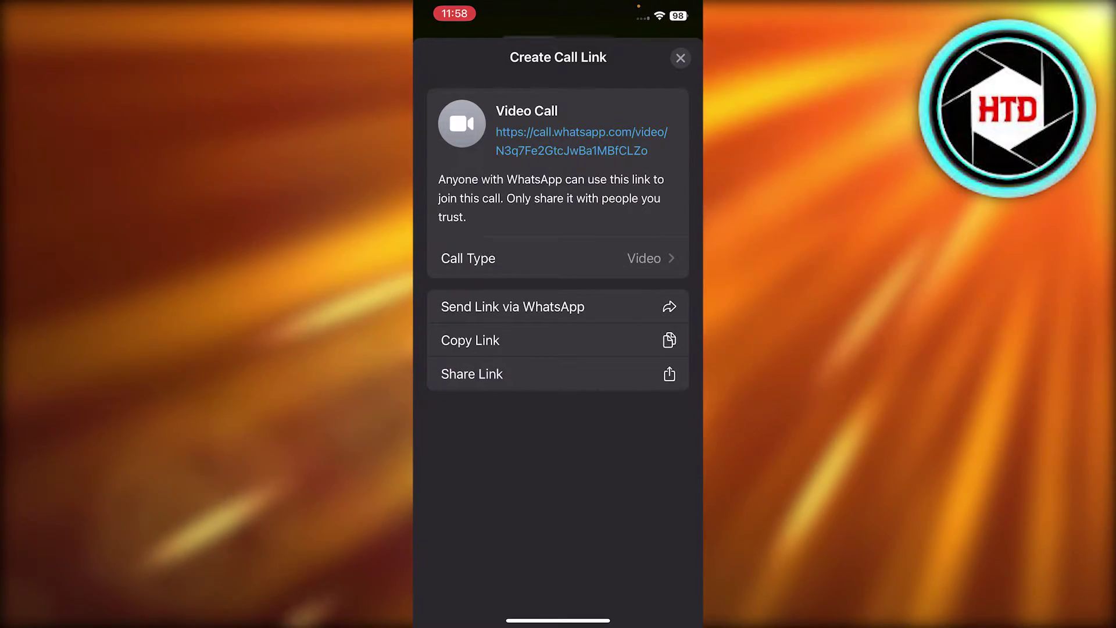
left_click_drag(559, 57, 559, 593)
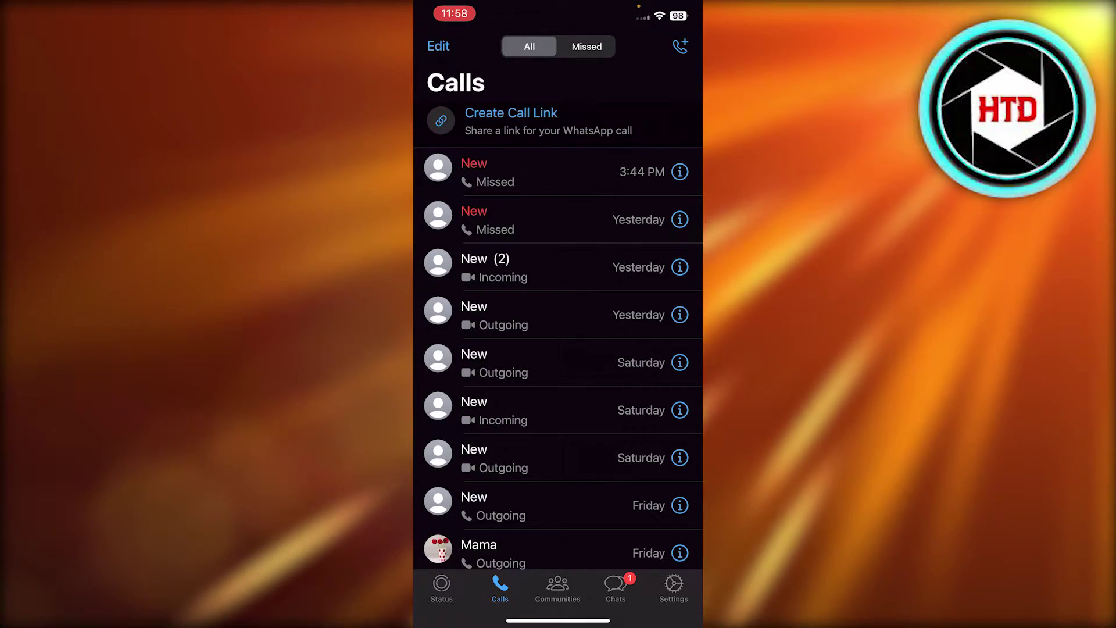
left_click(511, 120)
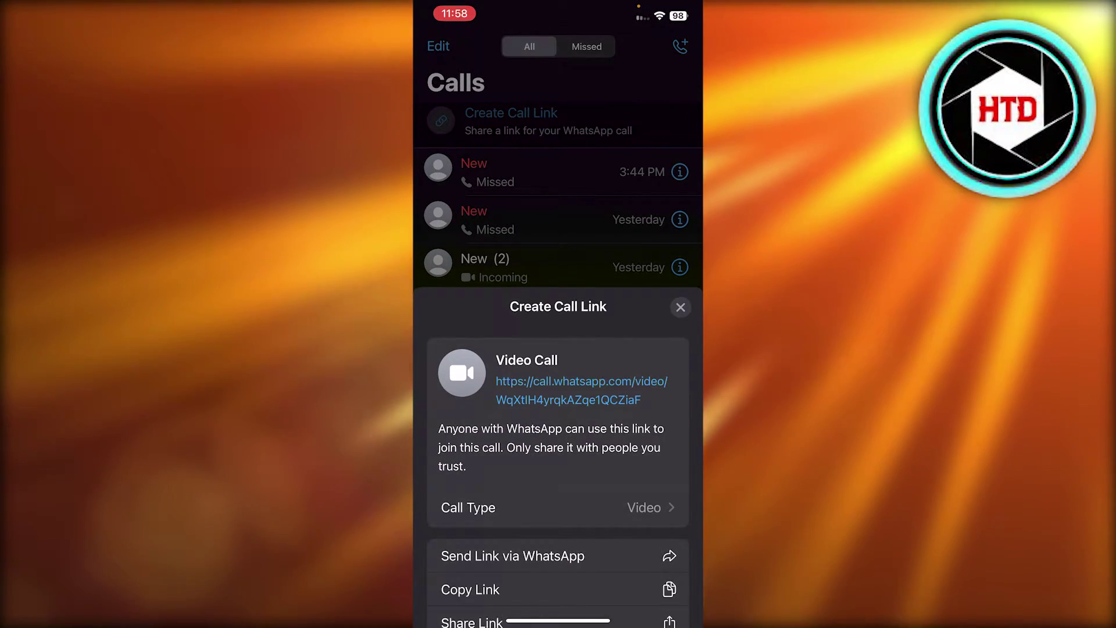
mouse_move(559, 306)
left_mouse_down()
mouse_move(559, 130)
mouse_move(558, 623)
left_mouse_up()
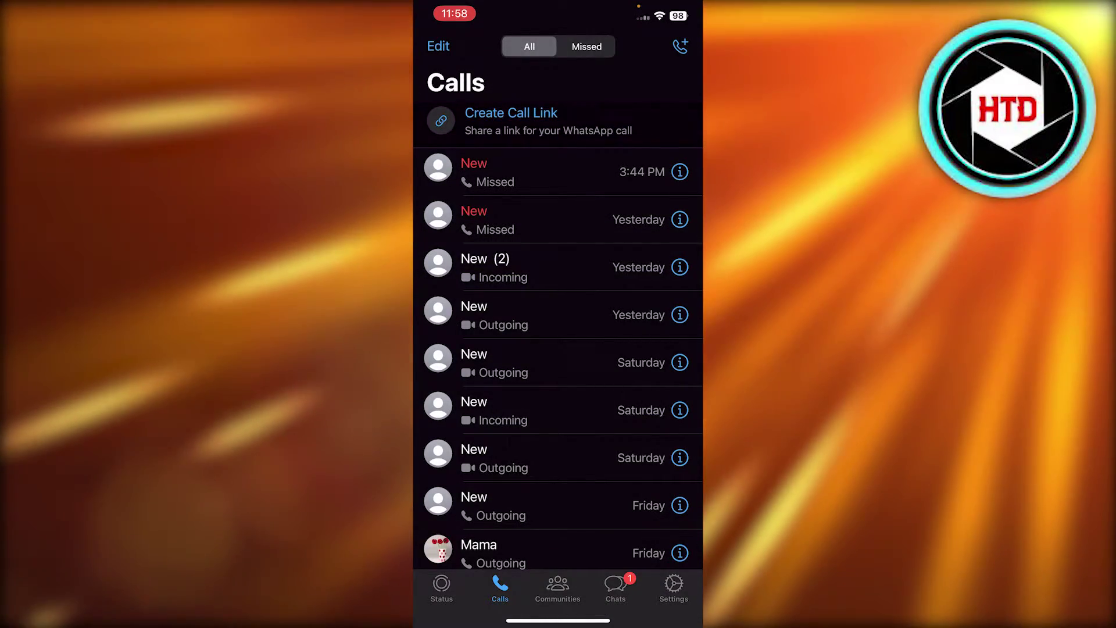